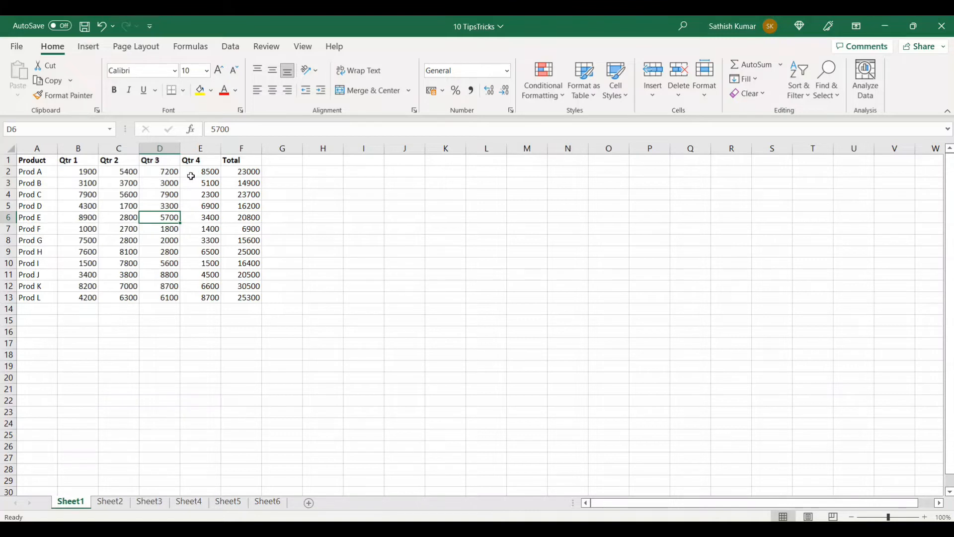
Move the Total column with its data on Sheet1 between the Product and Qtr 1 columns, shifting the quarters over
click(194, 174)
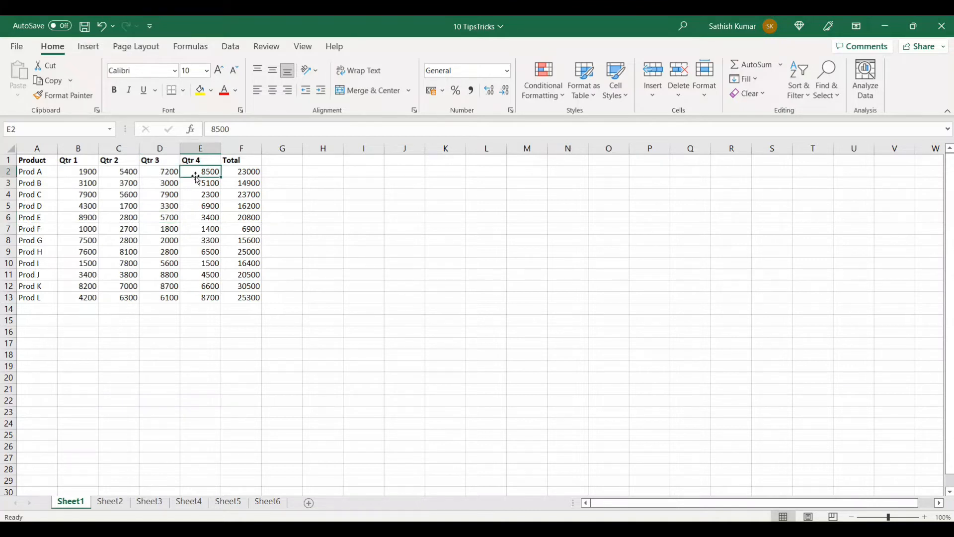
click(243, 171)
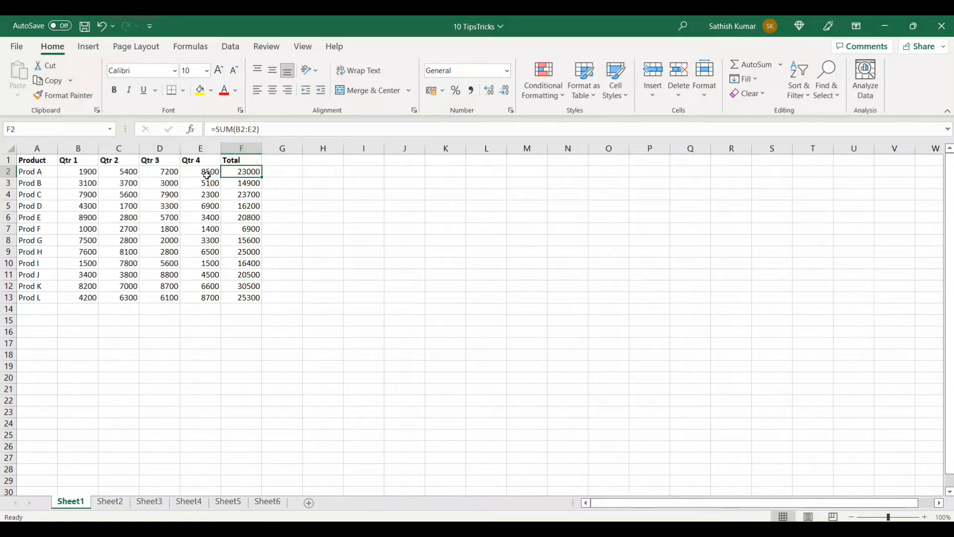
click(250, 161)
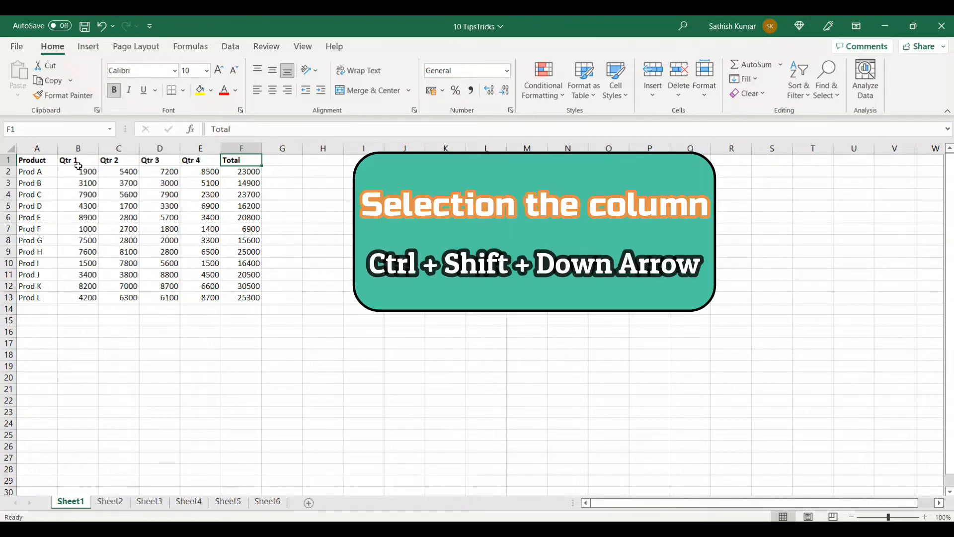
key(ctrl+shift+Down)
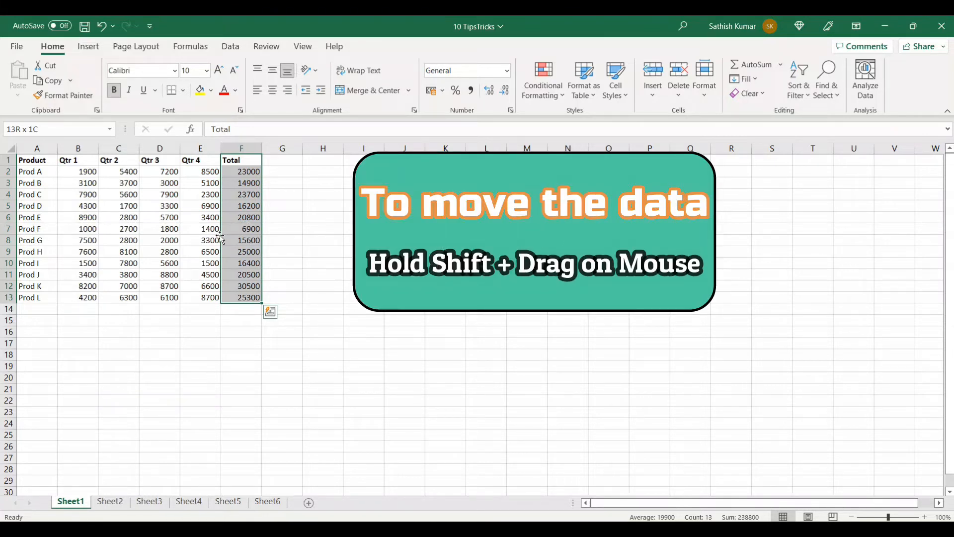
drag(220, 238, 63, 215)
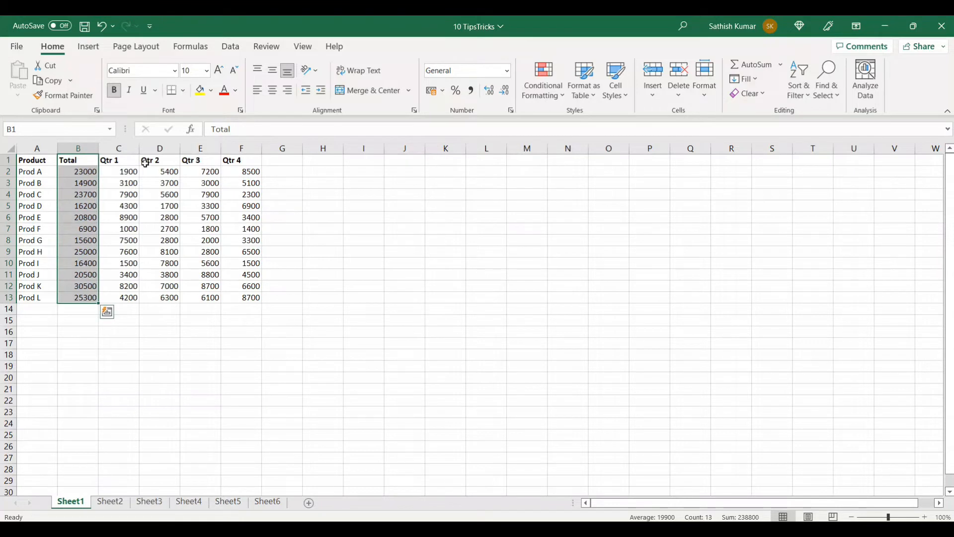
click(81, 173)
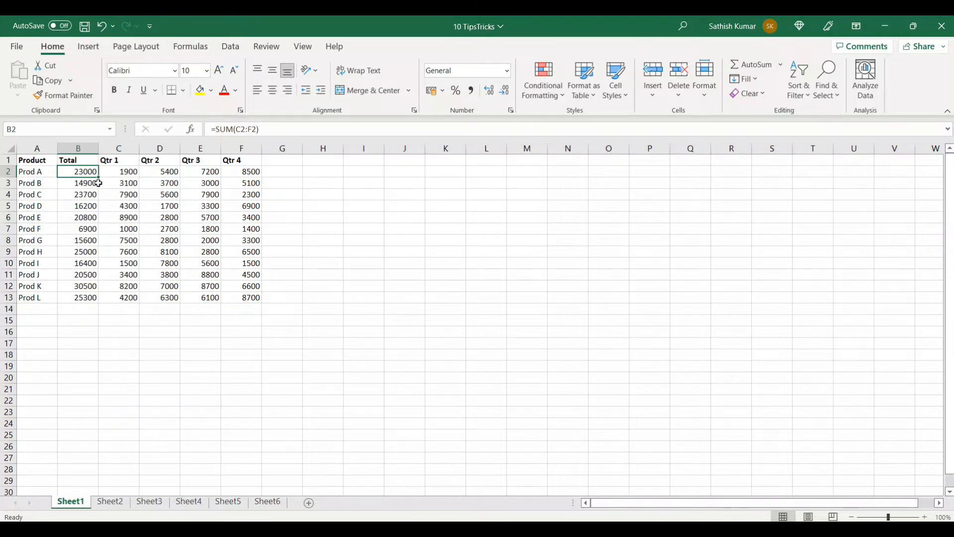
Move the entire product table on Sheet1 so that it starts at cell L1
click(101, 214)
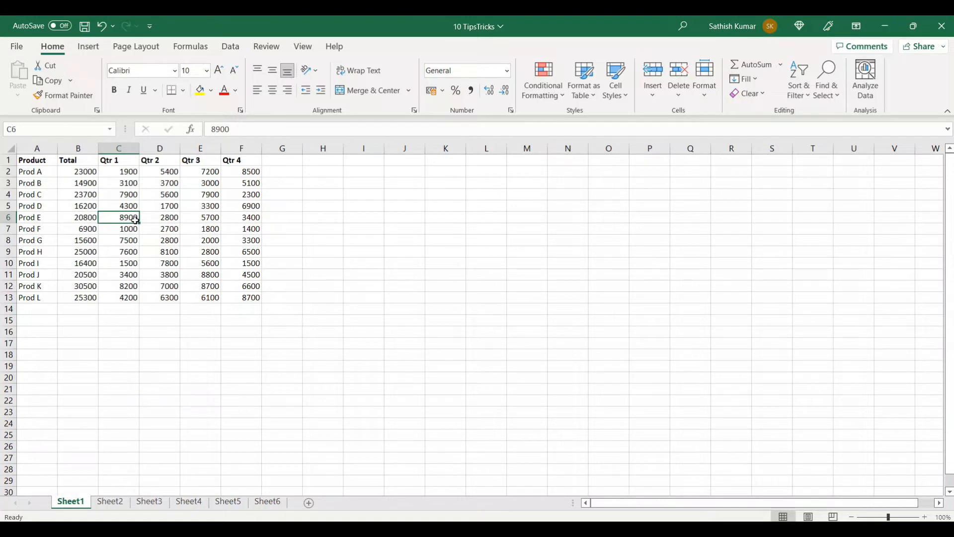
key(ctrl+a)
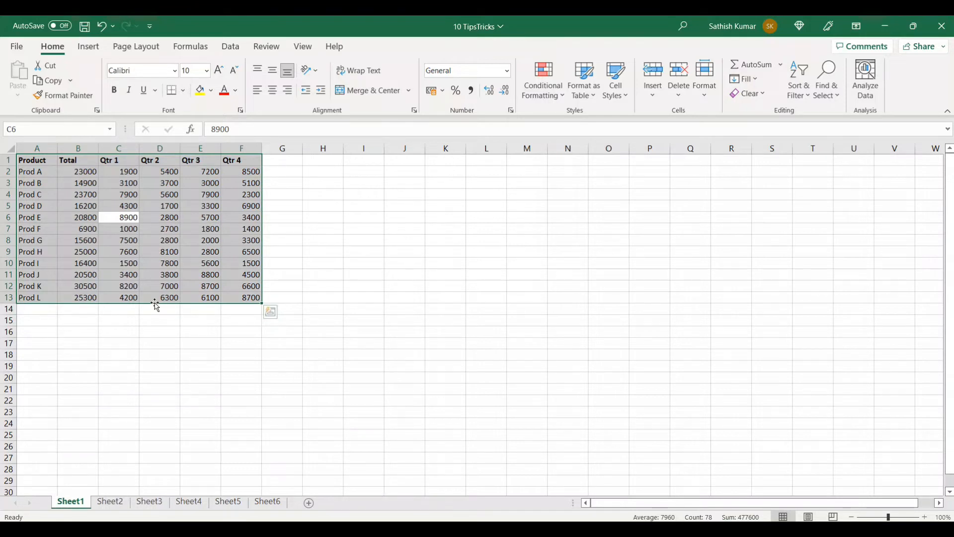
drag(155, 304, 608, 315)
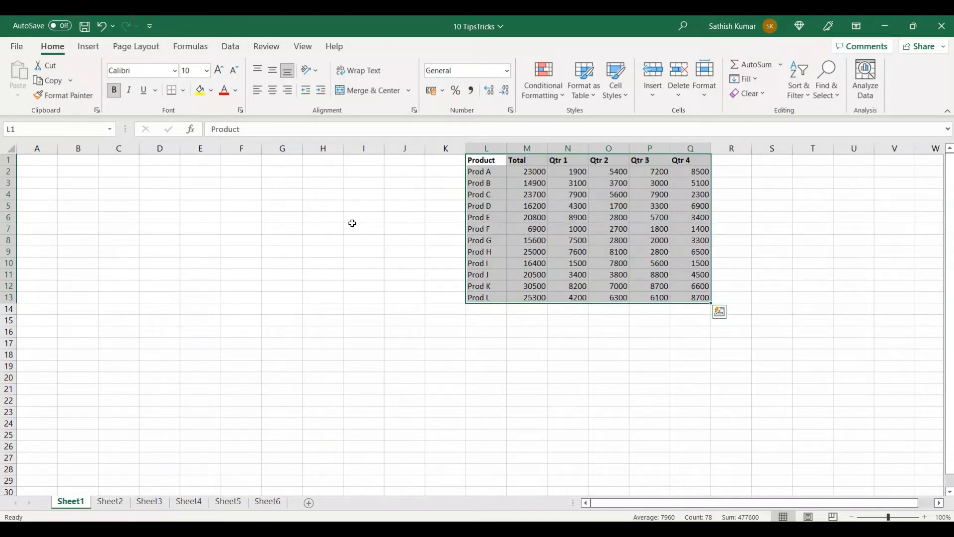
Copy the whole commission table on Sheet2 beside the original, starting at cell K1
click(109, 502)
click(93, 253)
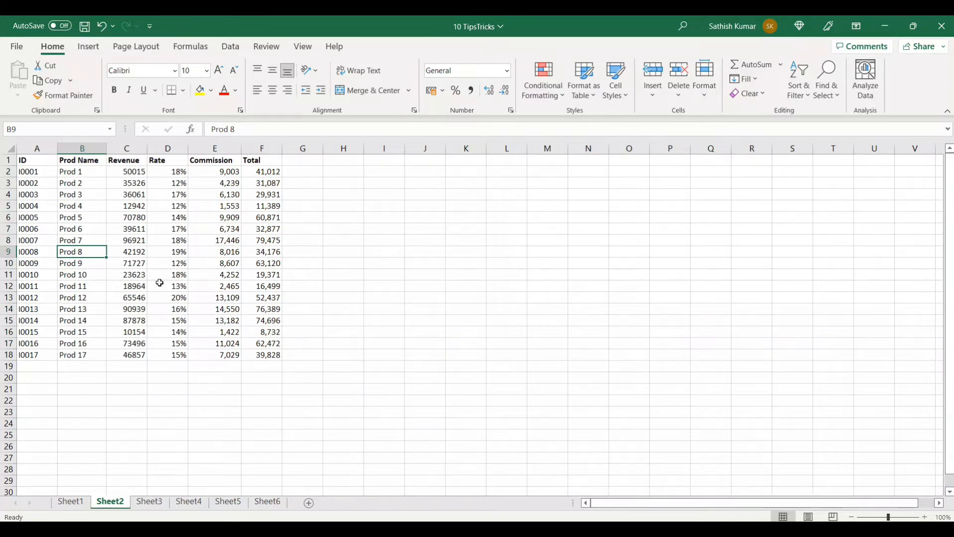
key(ctrl+a)
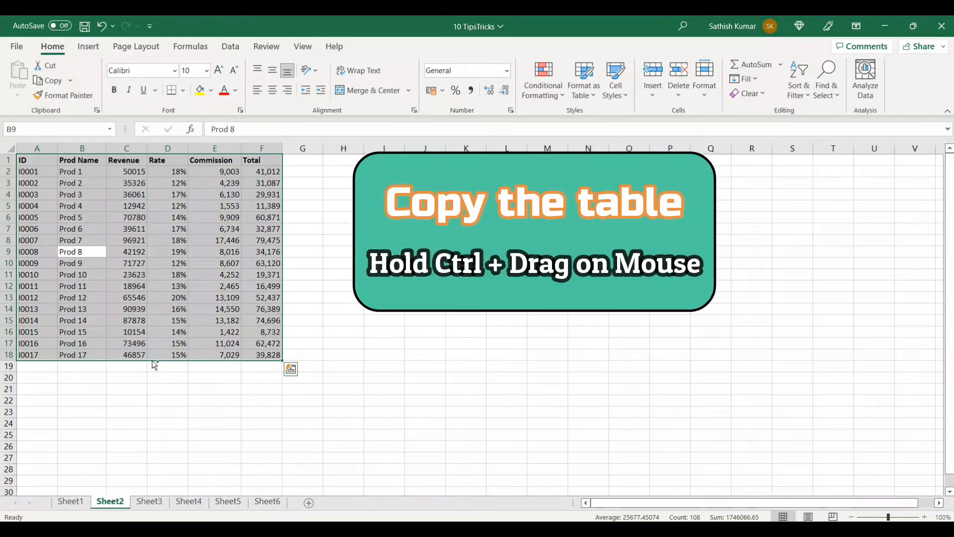
drag(154, 366, 609, 350)
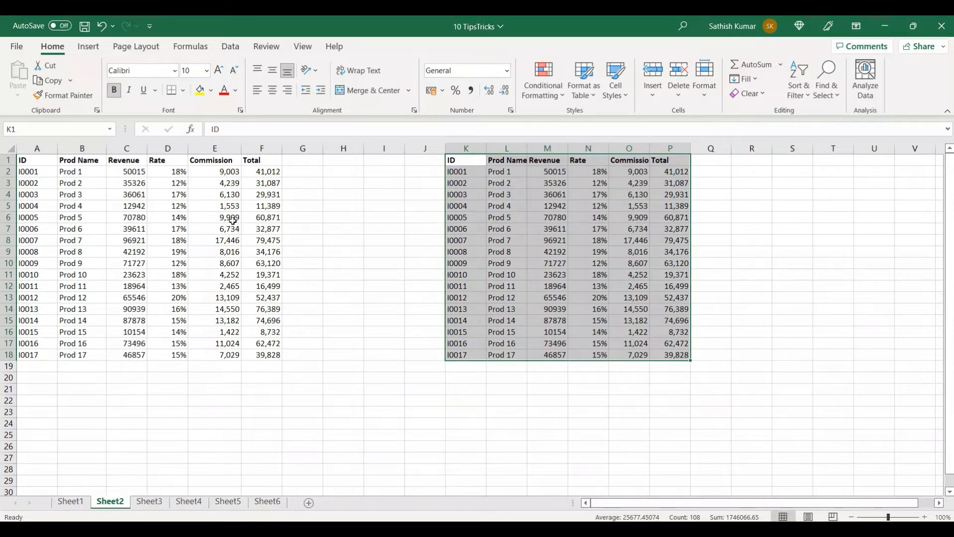
Insert a new blank worksheet directly before Sheet3
click(147, 502)
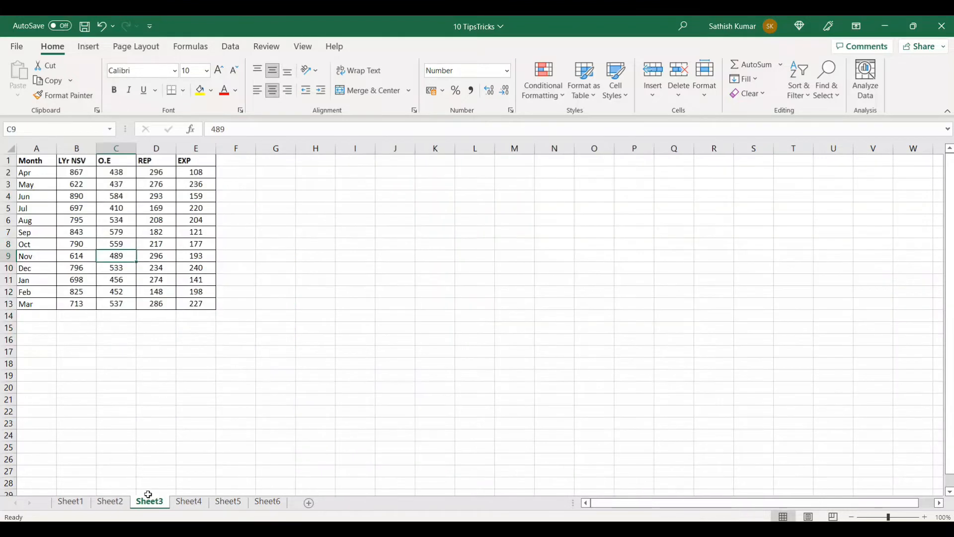
click(102, 242)
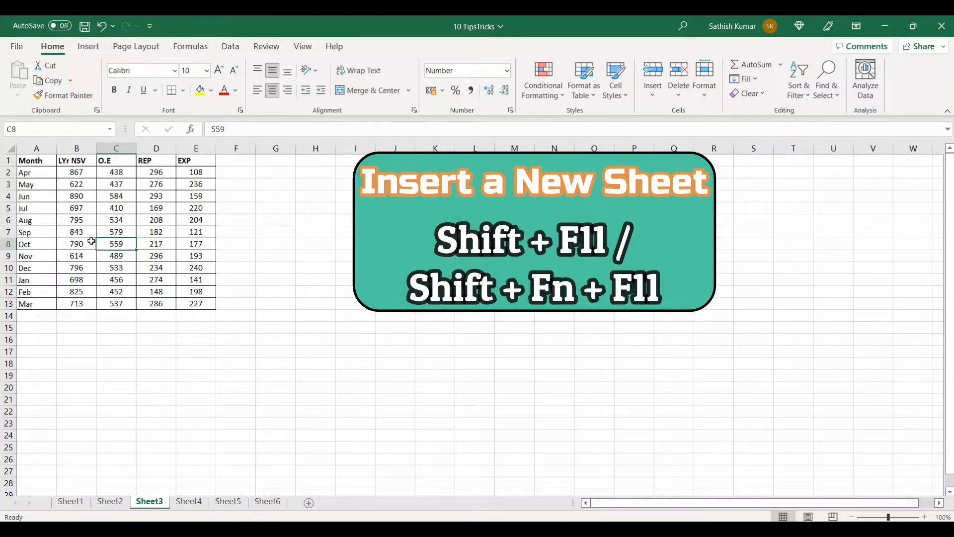
key(shift+F11)
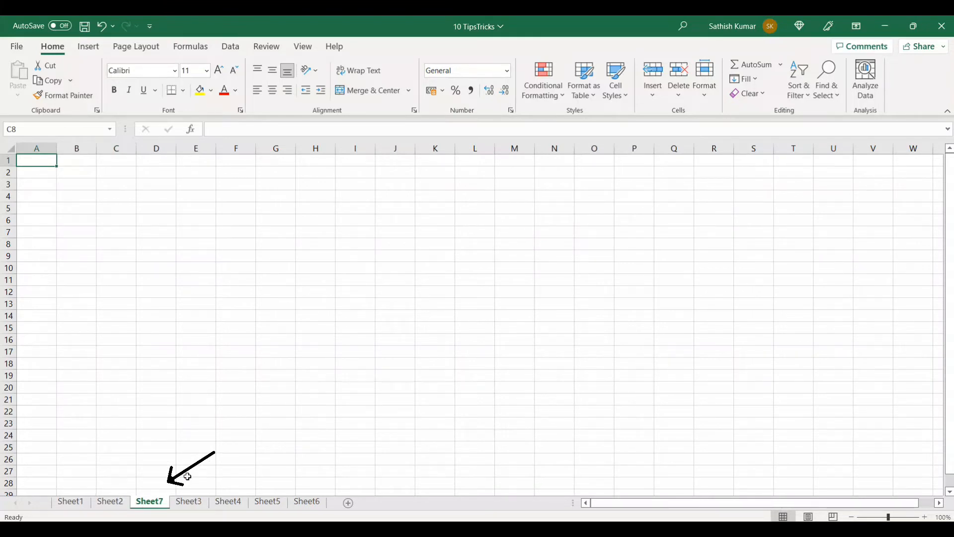
Move the entire monthly table from Sheet3 to cell A1 of Sheet7, and check the source range on Sheet3
click(192, 502)
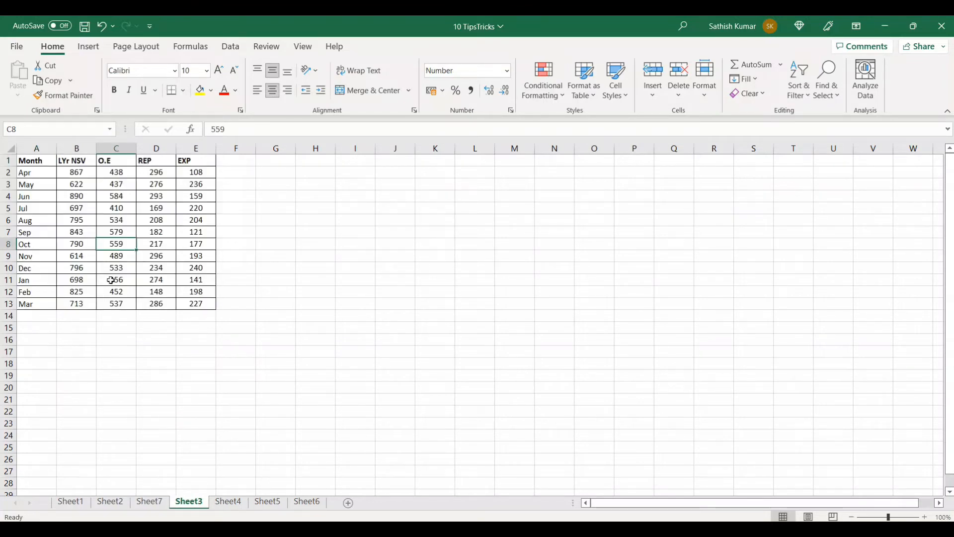
key(ctrl+a)
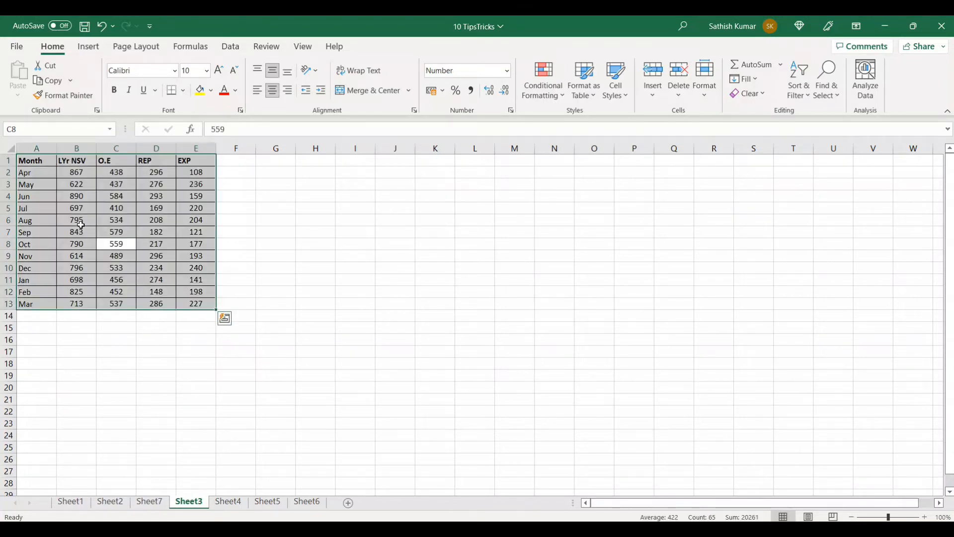
key(ctrl+q)
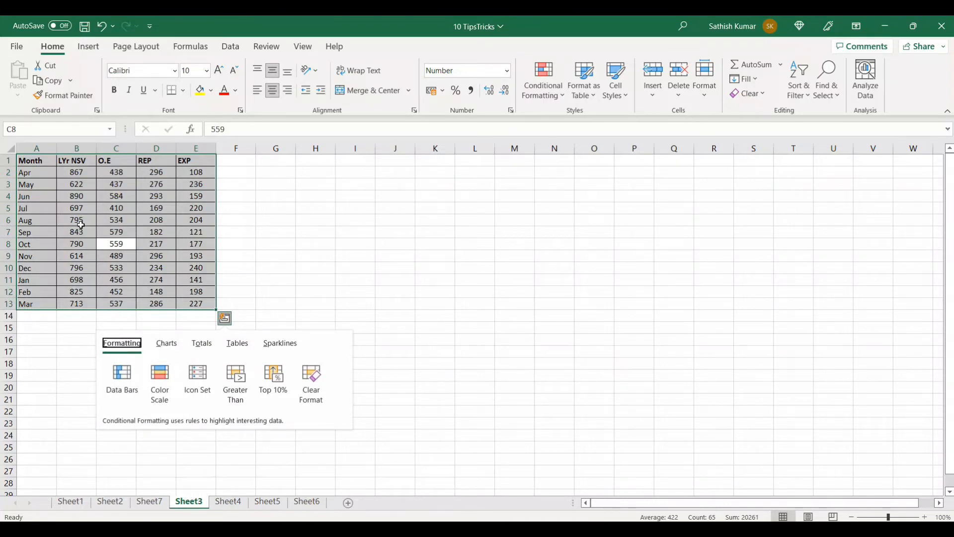
key(Escape)
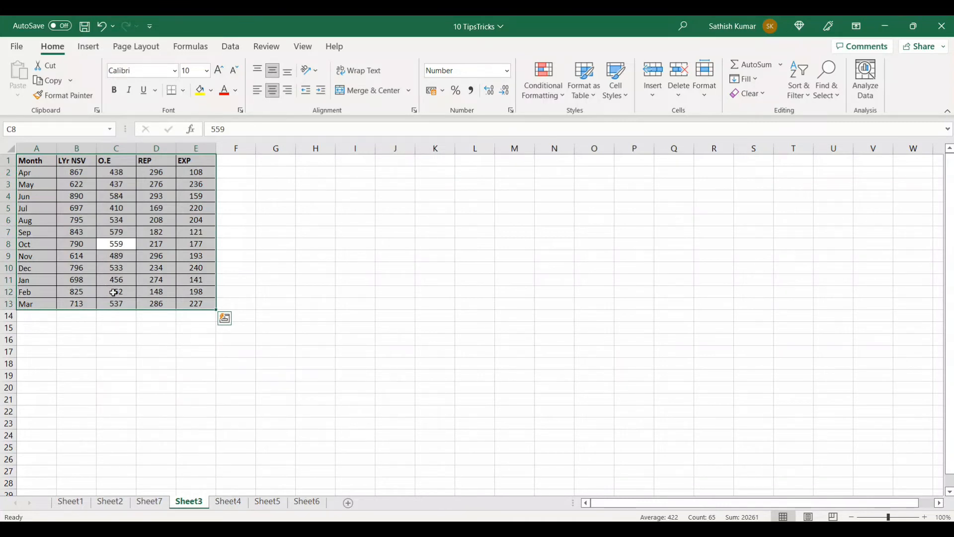
key(alt)
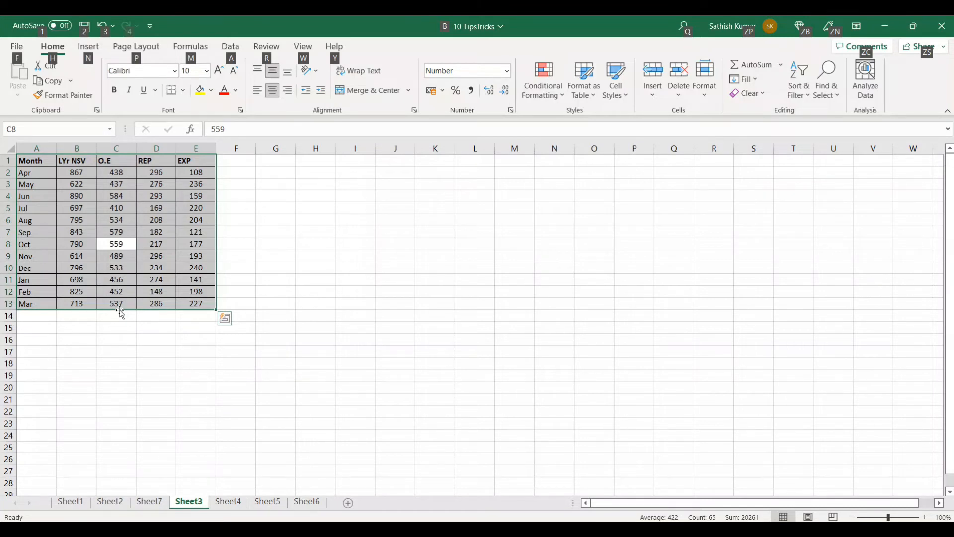
mouse_move(121, 314)
mouse_down()
mouse_move(140, 367)
mouse_move(152, 444)
mouse_move(144, 503)
mouse_move(153, 503)
mouse_move(155, 441)
mouse_move(123, 386)
mouse_move(137, 339)
mouse_move(192, 330)
mouse_move(139, 341)
mouse_move(124, 309)
mouse_up()
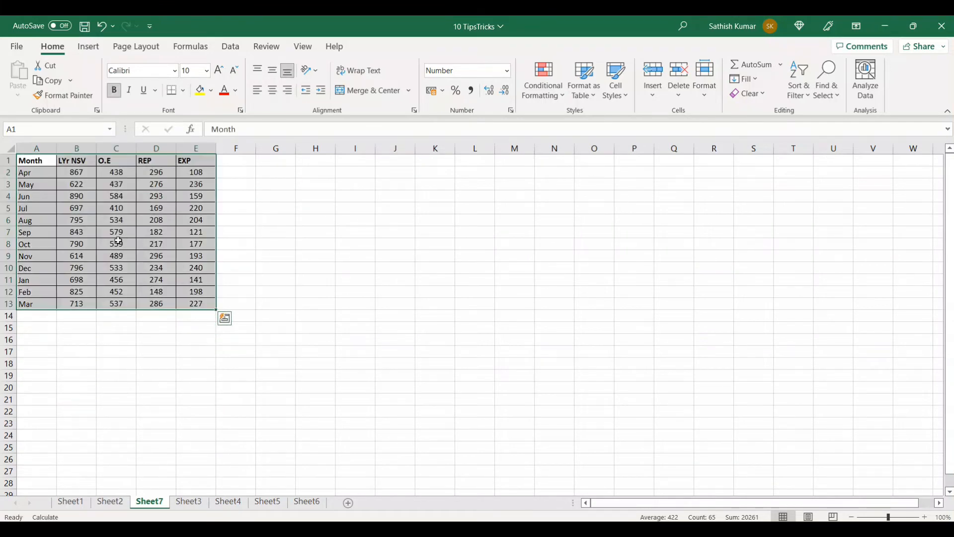
click(189, 501)
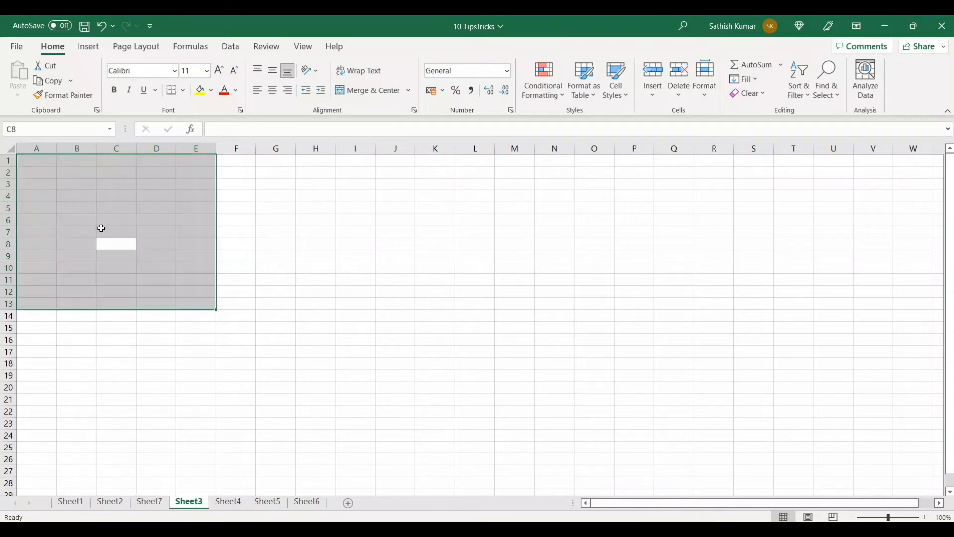
click(102, 210)
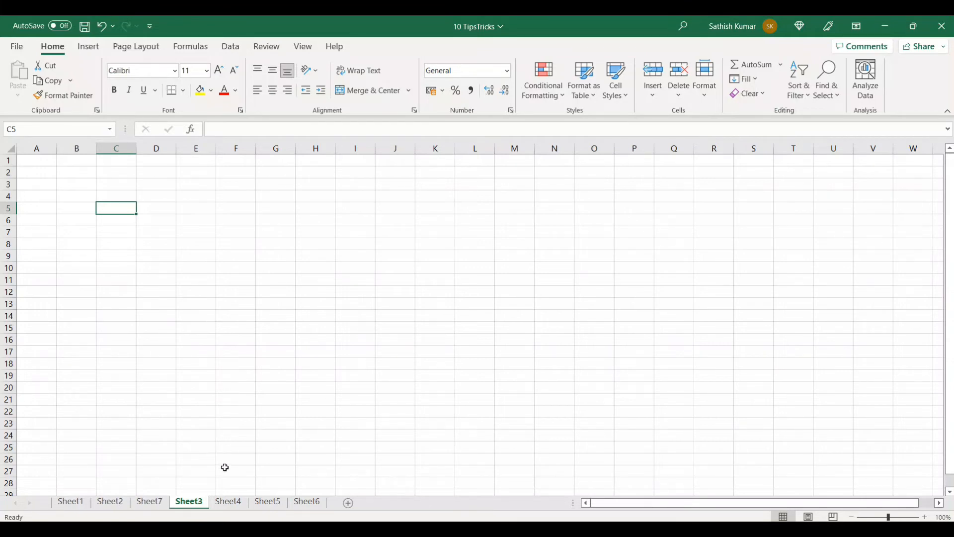
Copy the employee salary table from Sheet4 to Sheet7 starting at cell I1, and check both sheets
click(230, 503)
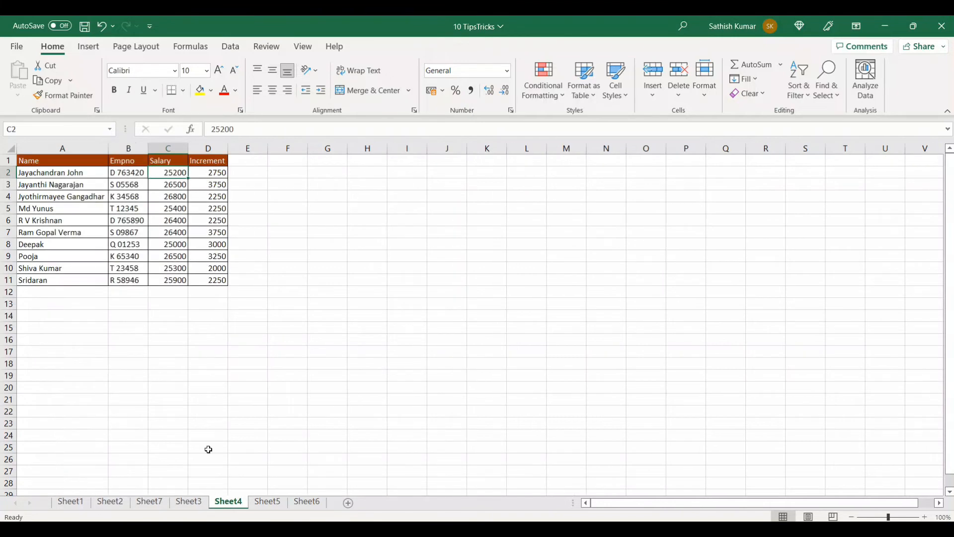
click(98, 218)
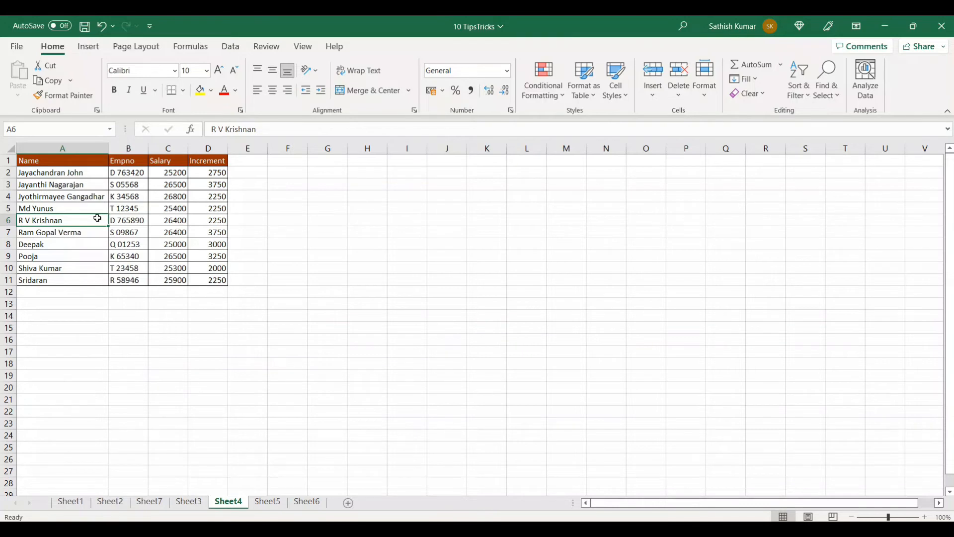
key(ctrl+a)
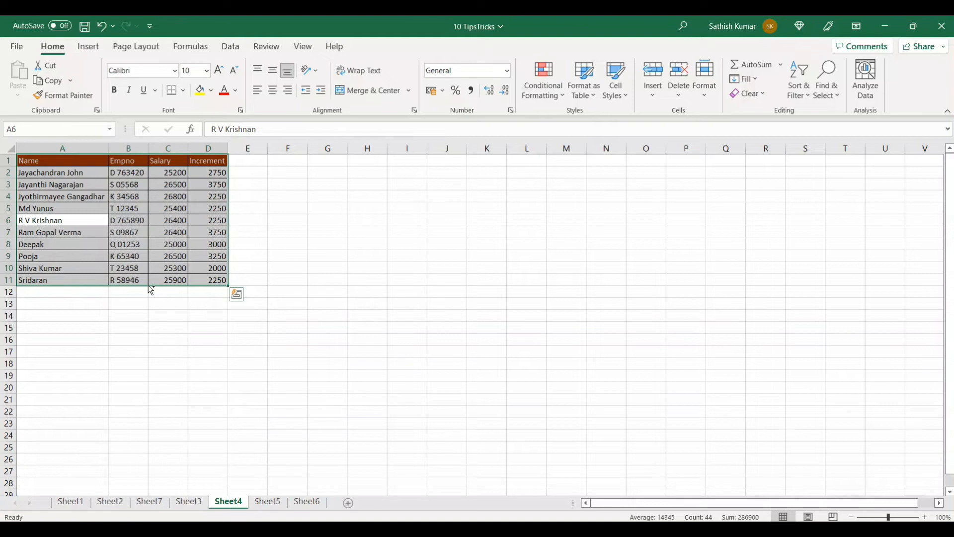
drag(151, 290, 431, 279)
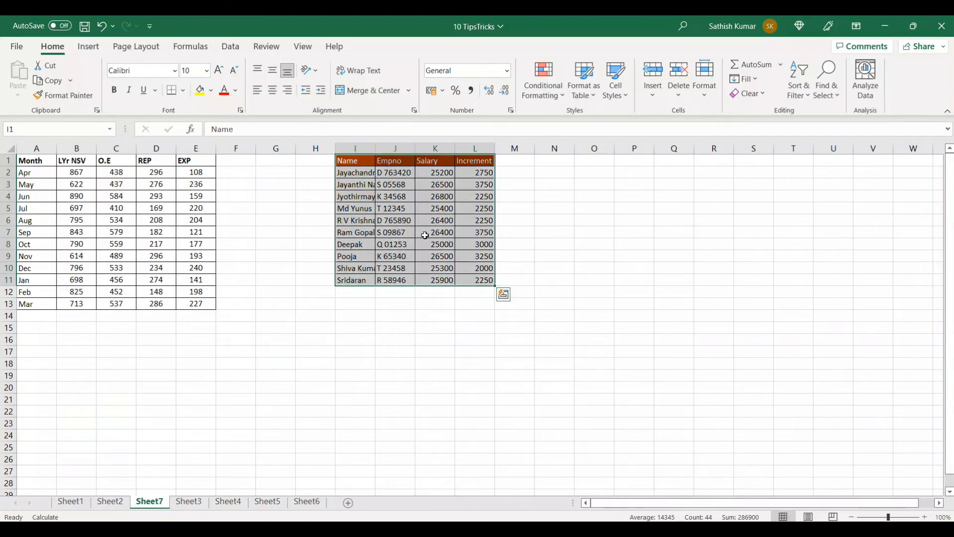
click(230, 501)
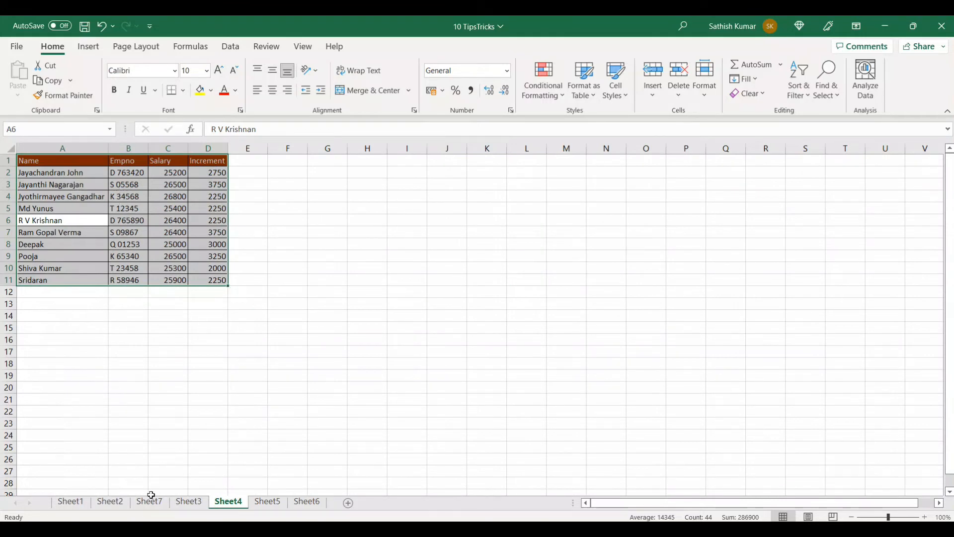
click(150, 501)
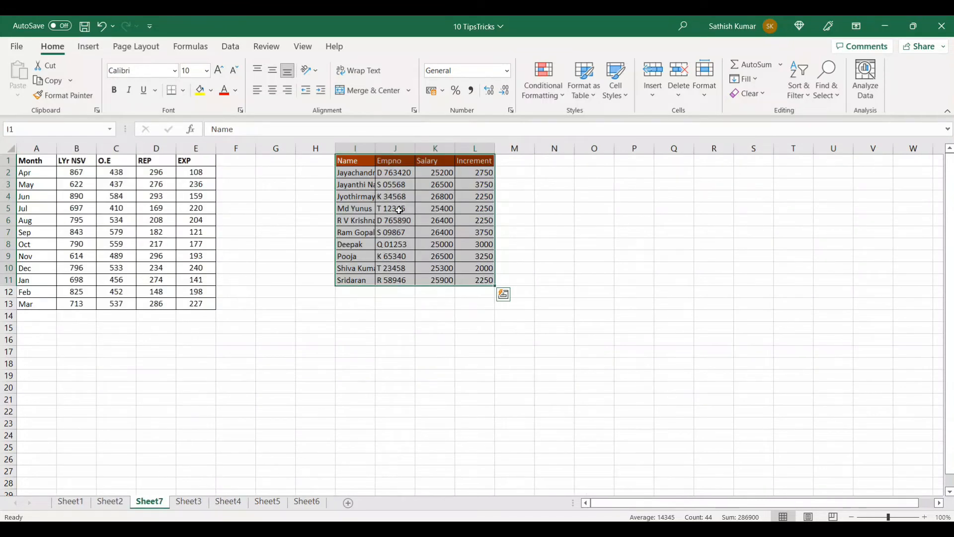
click(400, 210)
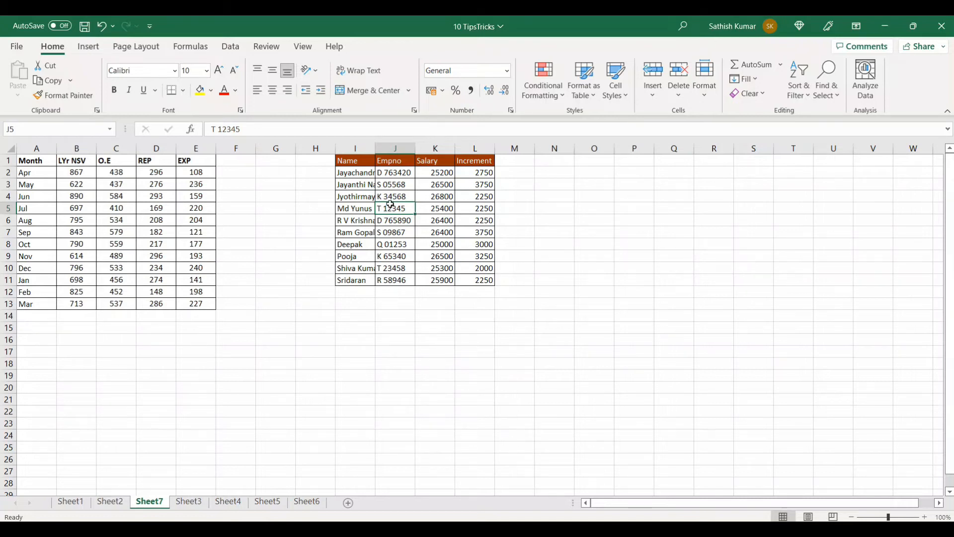
Show the monthly sales table on Sheet5 and create a new blank workbook
click(267, 502)
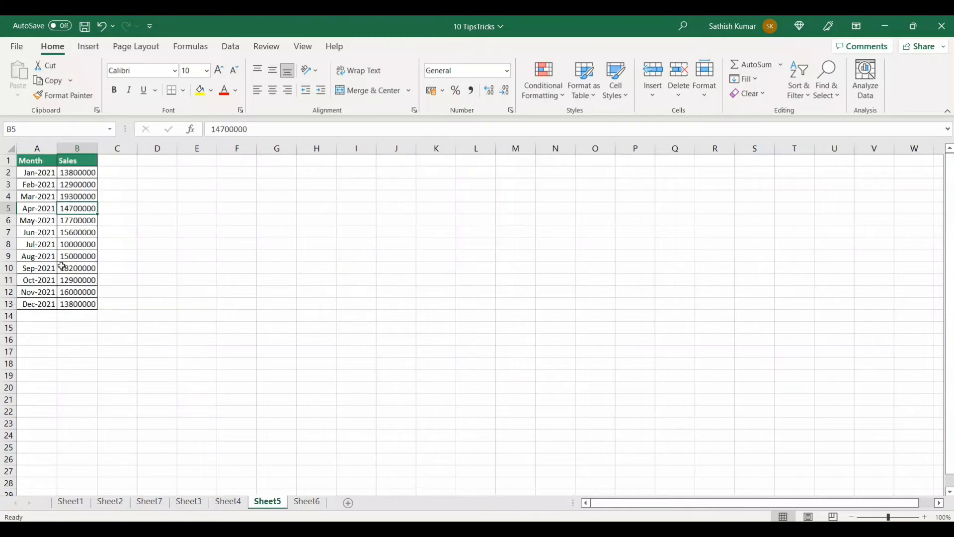
click(54, 222)
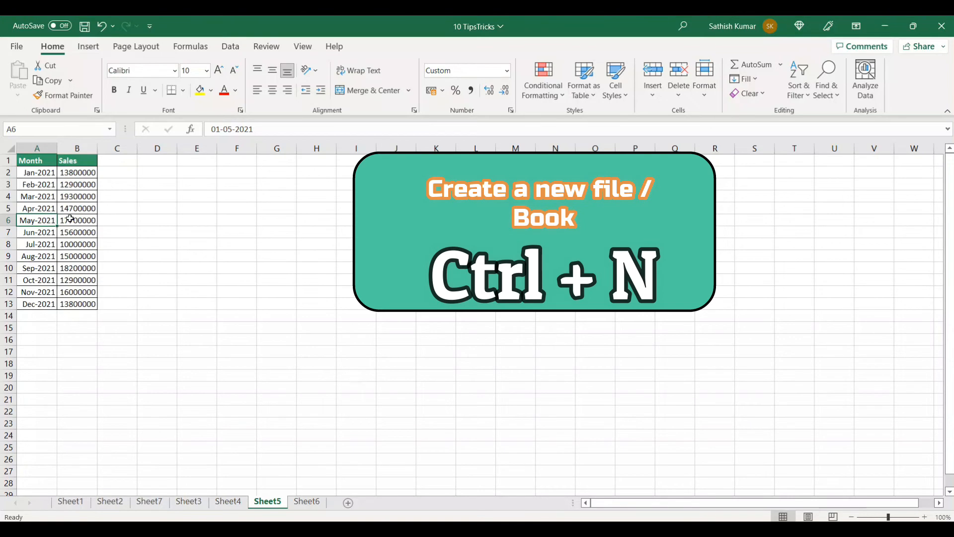
key(ctrl+n)
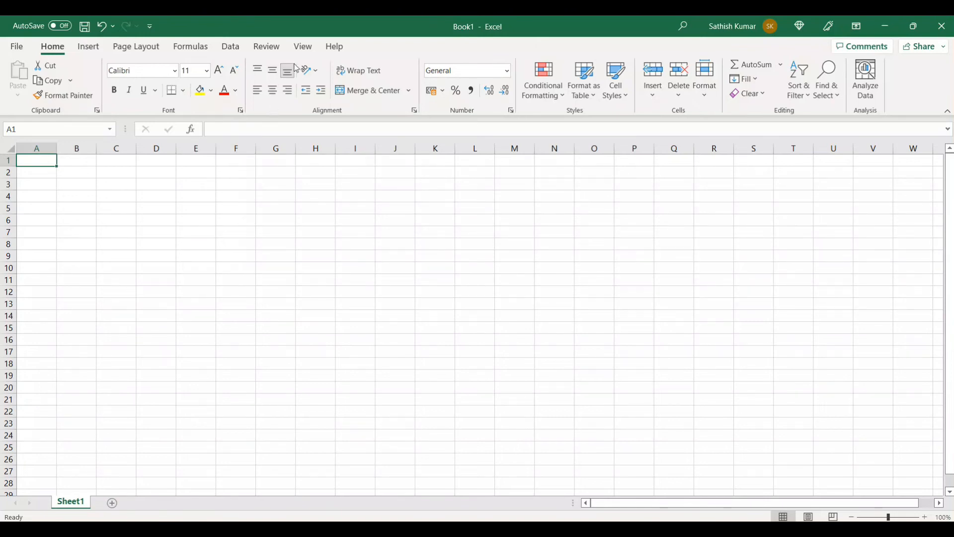
Arrange all open workbook windows vertically, side by side
click(305, 52)
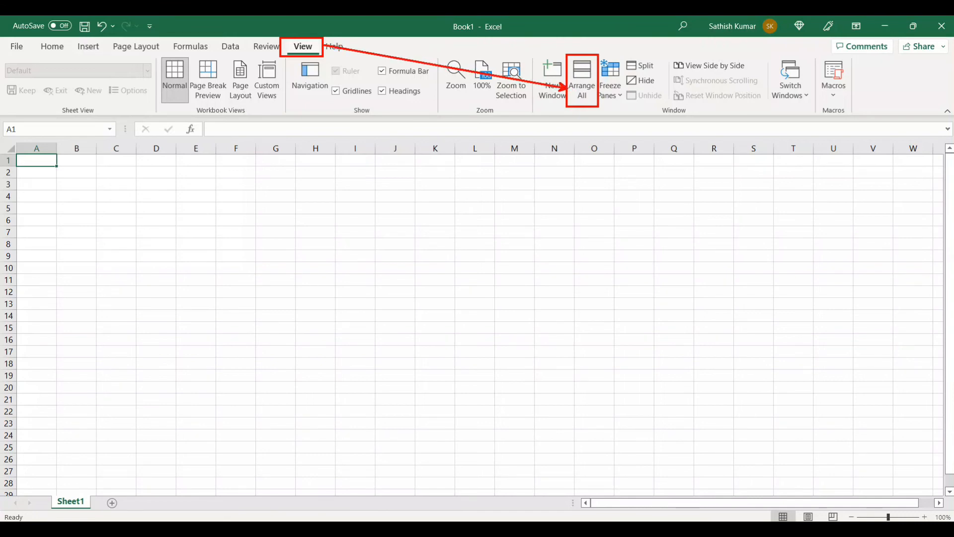
click(585, 95)
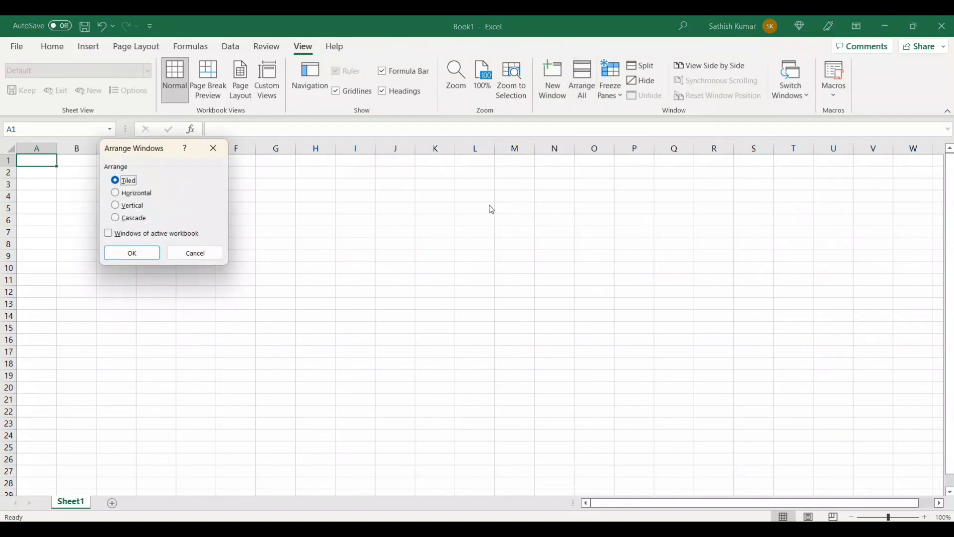
click(133, 208)
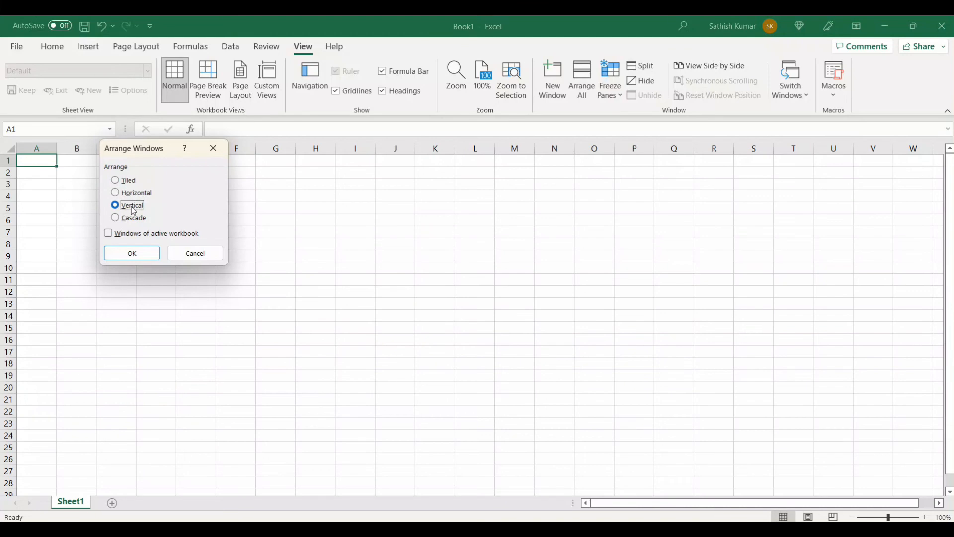
click(140, 254)
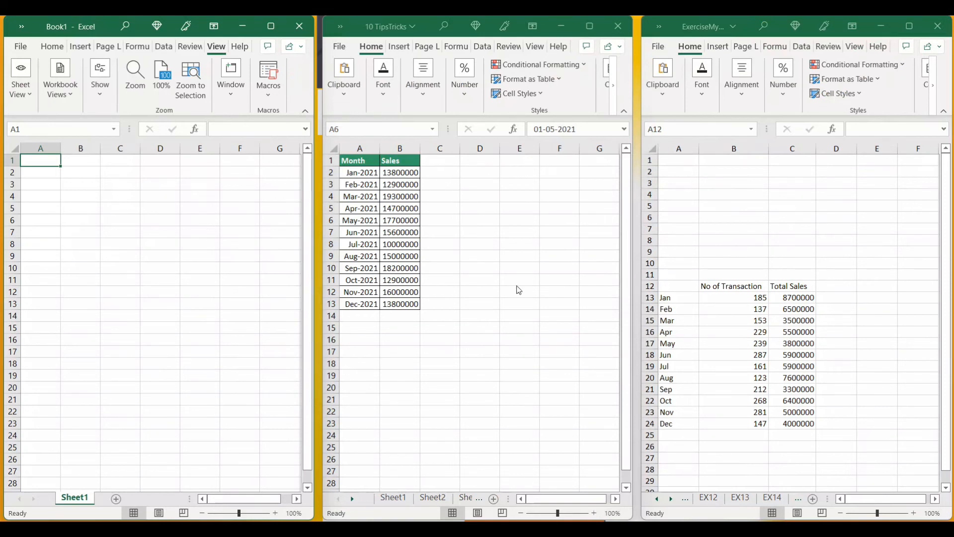
Move the Month and Sales table from the 10 TipsTricks workbook to cell A1 of Sheet1 in Book1
click(398, 244)
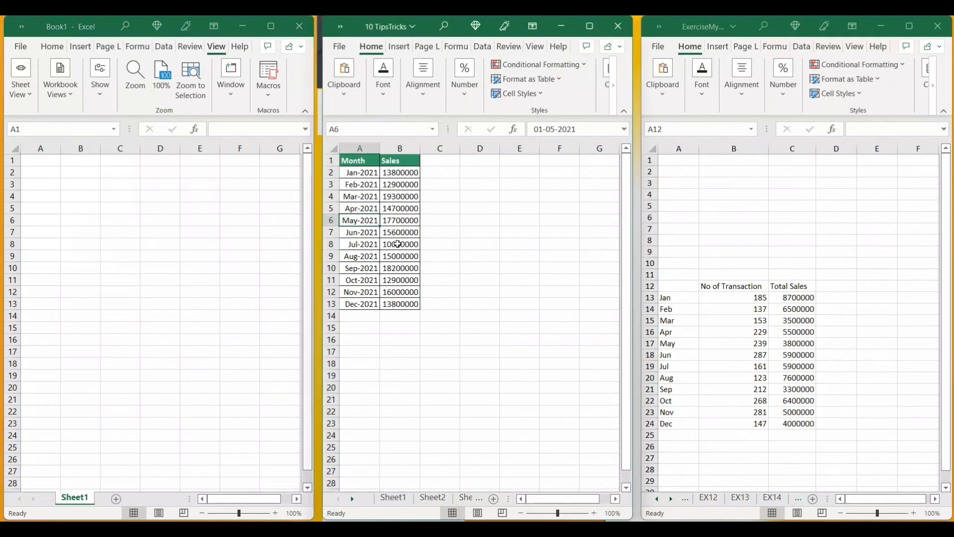
drag(354, 162, 403, 303)
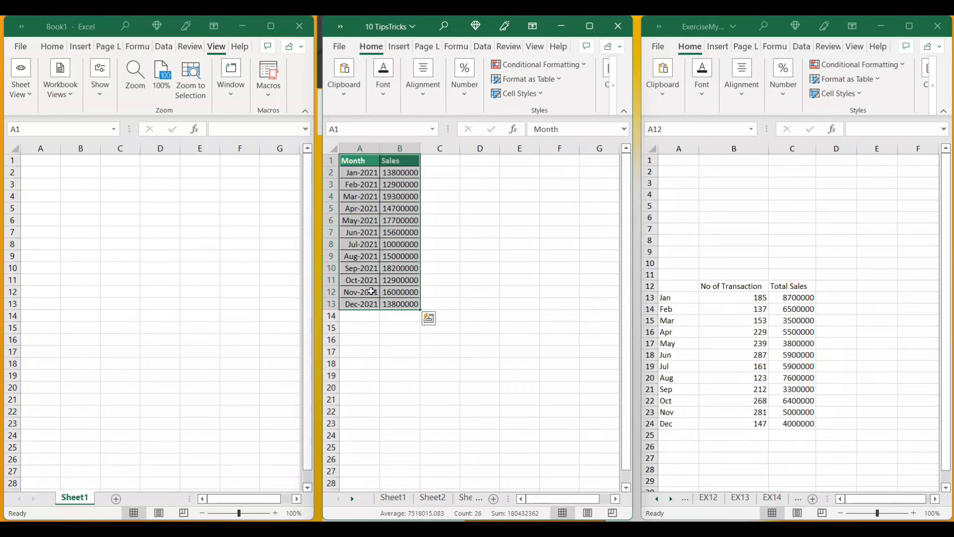
key(alt)
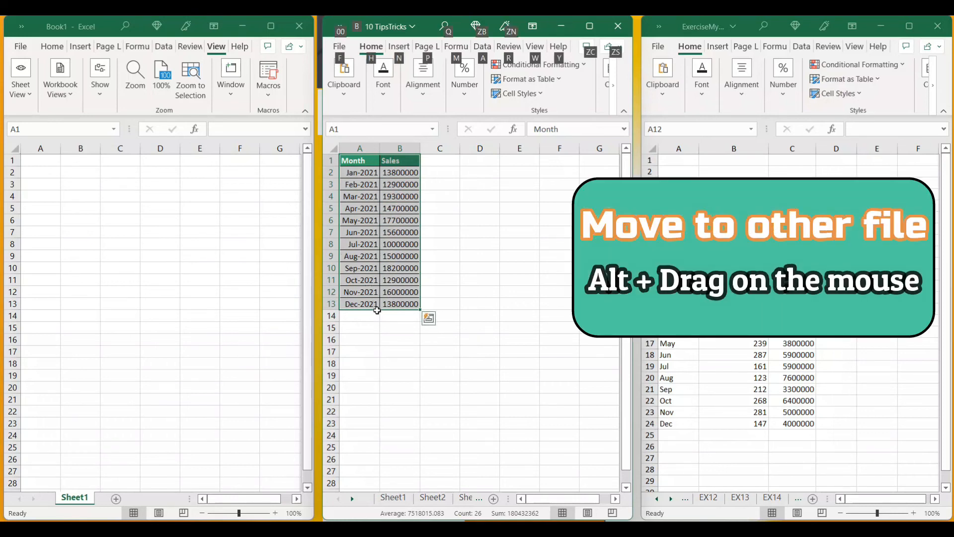
drag(377, 310, 53, 280)
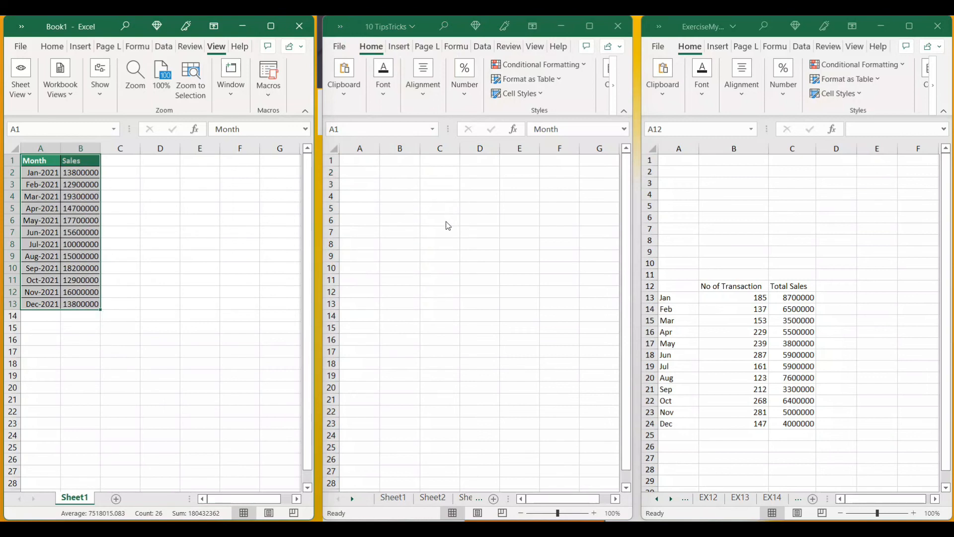
Copy the No of Transaction and Total Sales table from Sheet6 of 10 TipsTricks to cell D1 of Book1's Sheet1, and check both workbooks
click(399, 202)
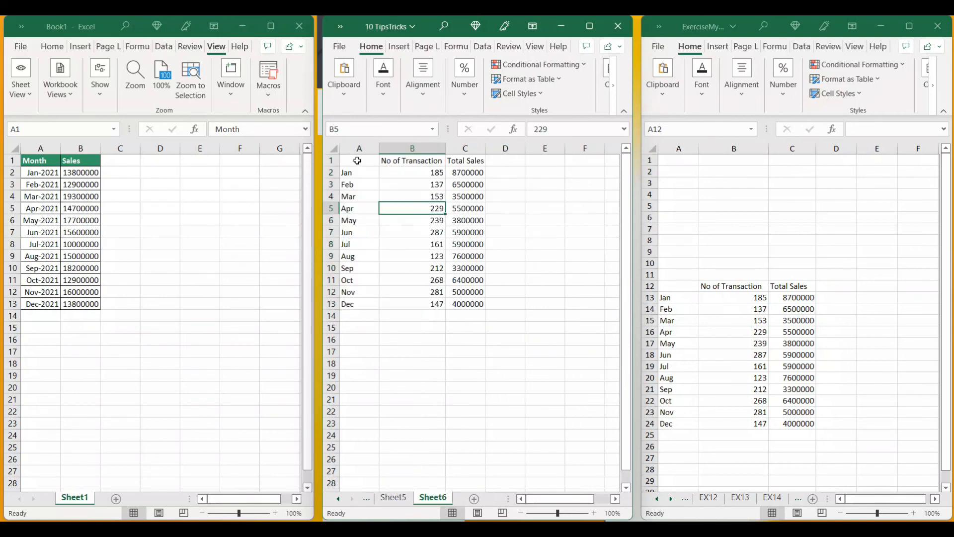
drag(358, 161, 460, 303)
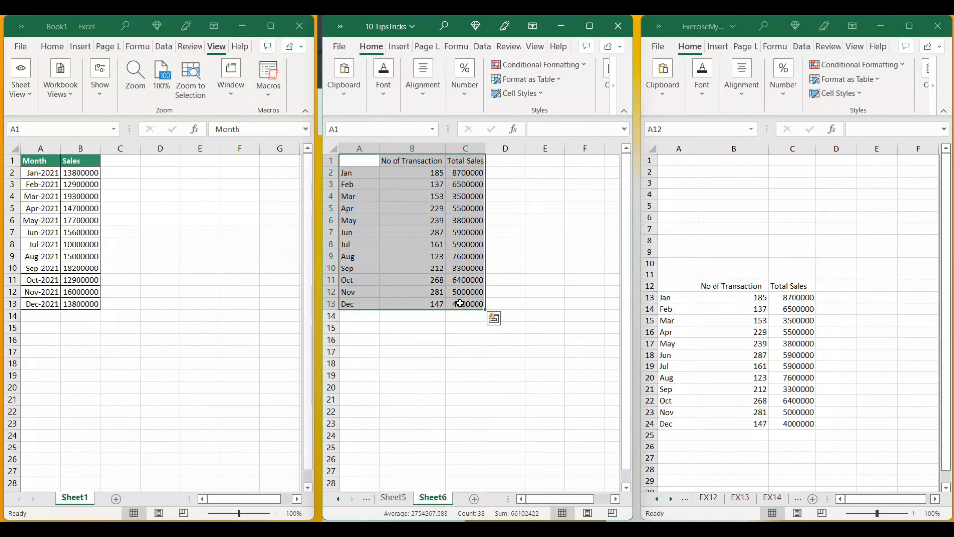
key(alt)
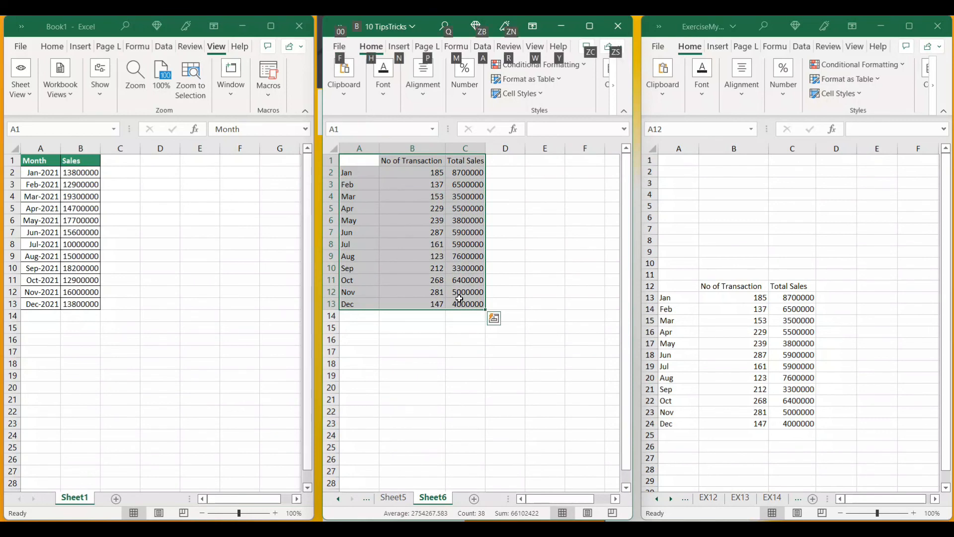
drag(459, 298, 245, 302)
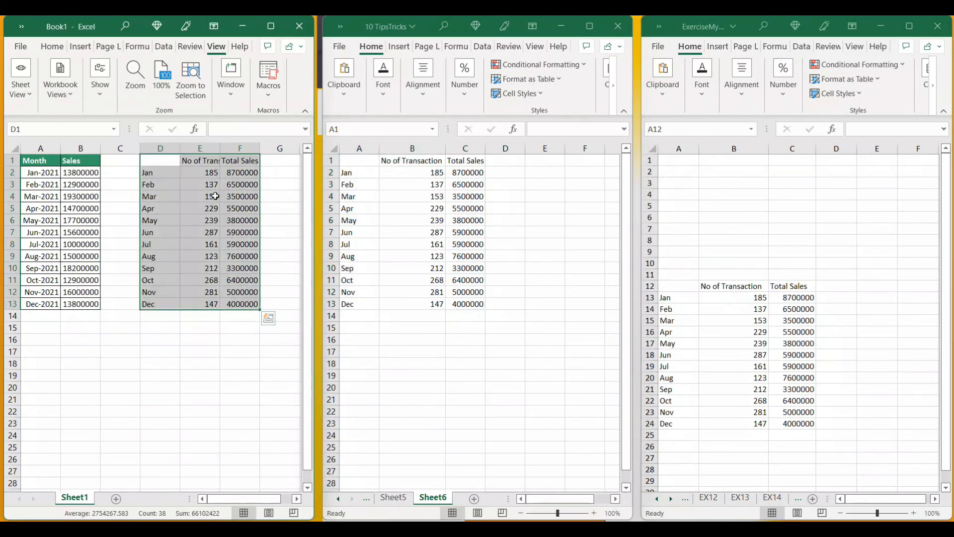
click(177, 187)
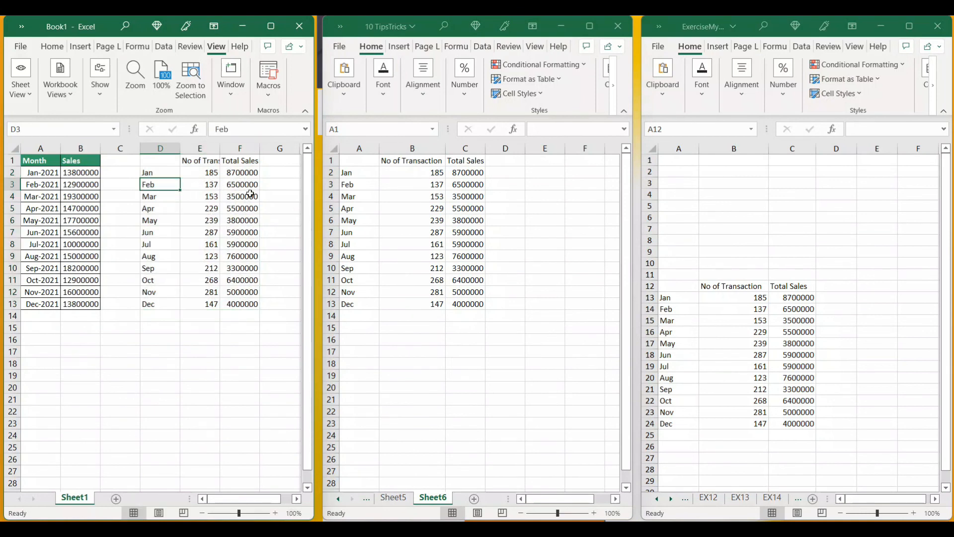
click(424, 233)
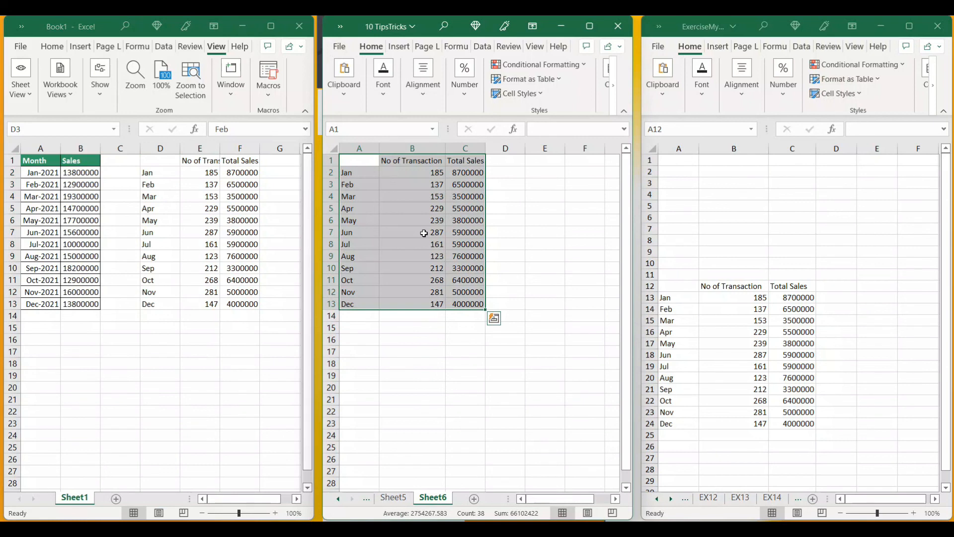
click(424, 234)
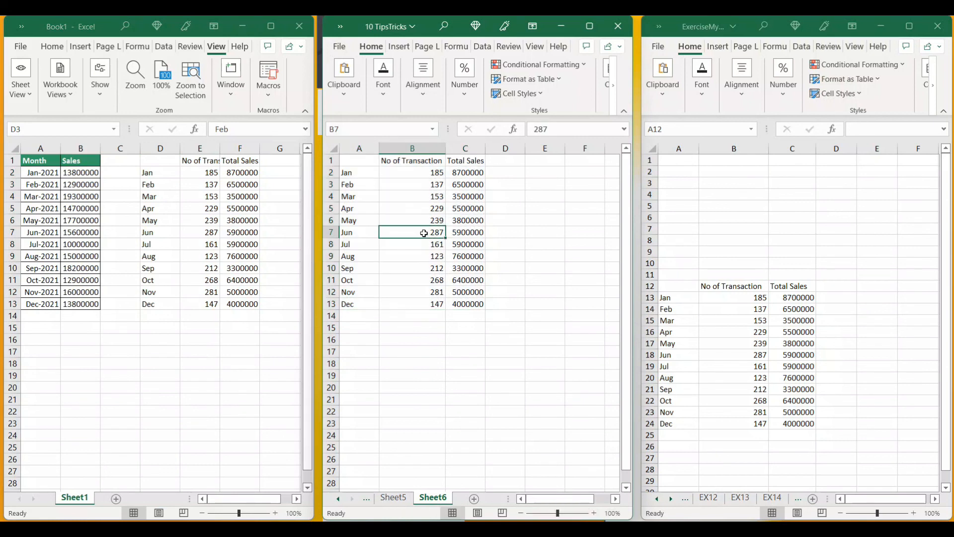